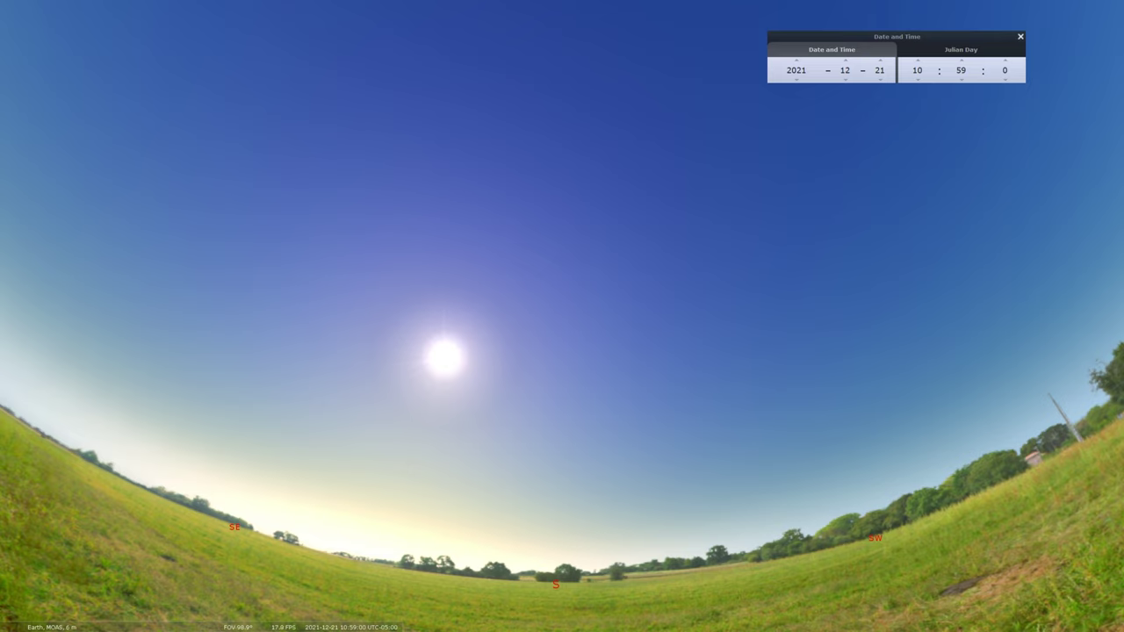
Step: Step the date from 21 December 2021 through the solstices to 21 December 2022, following the late-morning Sun
key(equal)
key(equal)
key(equal)
key(equal)
key(equal)
key(equal)
key(equal)
key(equal)
key(equal)
key(equal)
key(equal)
key(equal)
key(equal)
key(equal)
key(equal)
key(equal)
key(equal)
key(equal)
key(equal)
key(equal)
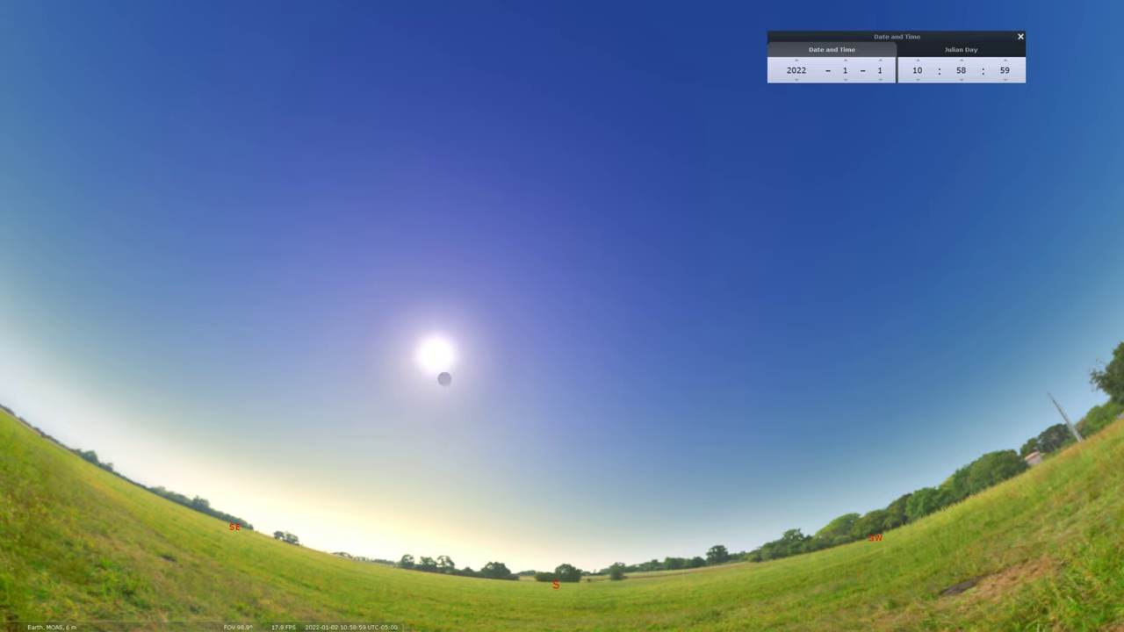
key(equal)
key(equal)
key(equal)
key(equal)
key(equal)
key(equal)
key(equal)
key(equal)
key(equal)
key(equal)
key(equal)
key(equal)
key(equal)
key(equal)
key(equal)
key(equal)
key(equal)
key(equal)
key(equal)
key(equal)
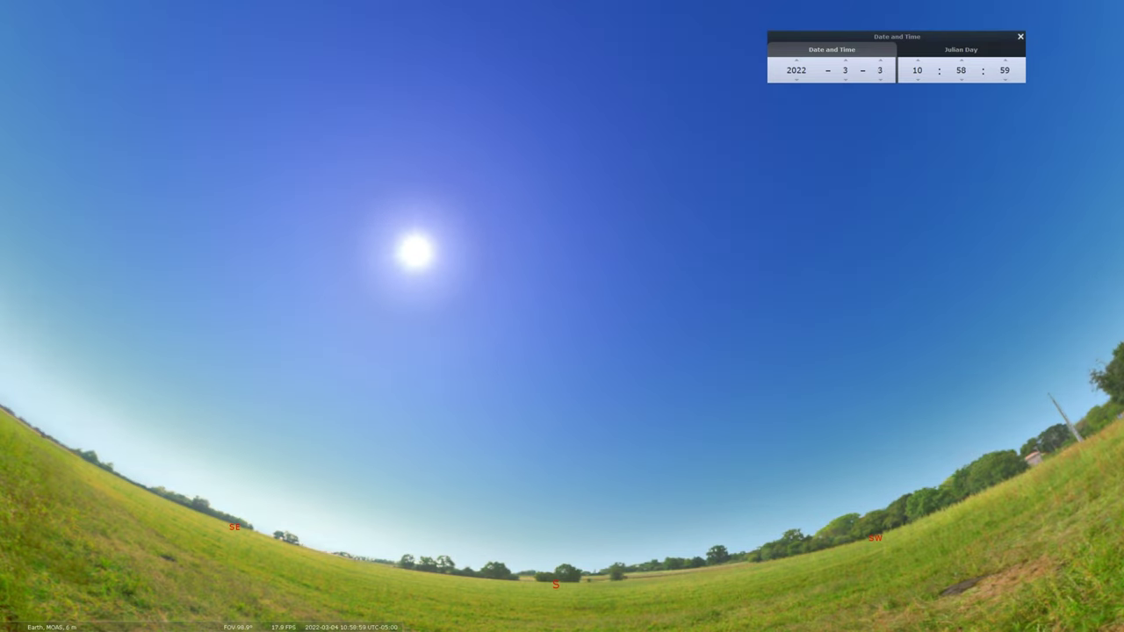
key(equal)
key(equal)
key(equal)
key(equal)
key(equal)
key(equal)
key(equal)
key(equal)
key(equal)
key(equal)
key(equal)
key(equal)
key(equal)
key(equal)
key(equal)
key(equal)
key(equal)
key(equal)
key(equal)
key(equal)
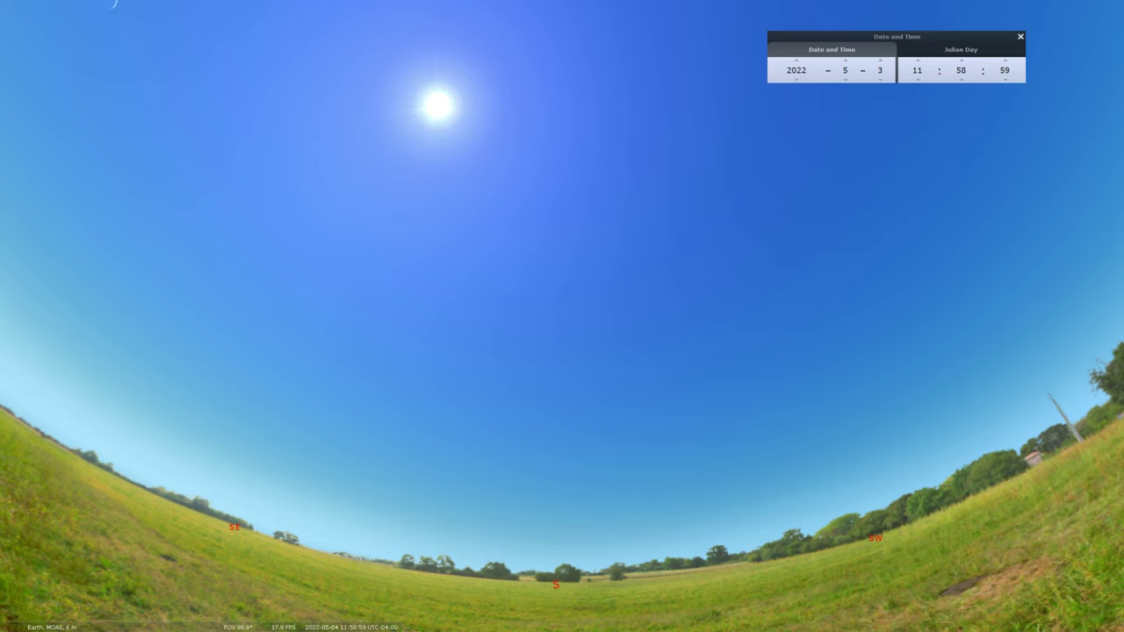
key(equal)
key(equal)
key(equal)
key(equal)
key(equal)
key(equal)
key(equal)
key(equal)
key(equal)
key(equal)
key(equal)
key(equal)
key(equal)
key(equal)
key(equal)
key(equal)
key(equal)
key(equal)
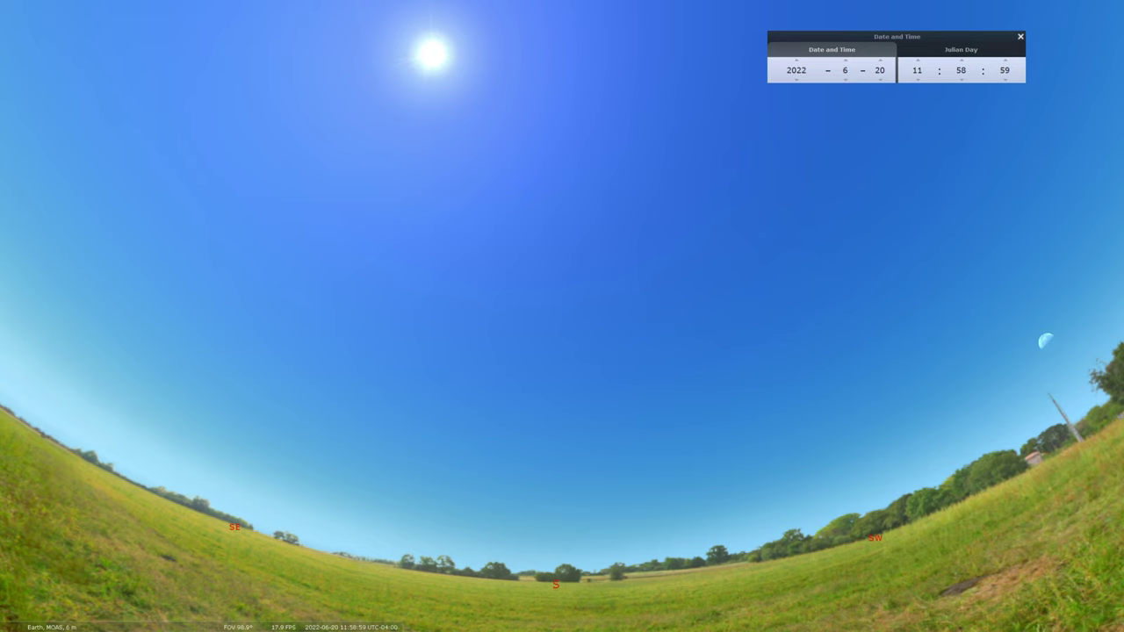
key(equal)
key(equal)
key(equal)
key(equal)
key(equal)
key(equal)
key(equal)
key(equal)
key(equal)
key(equal)
key(equal)
key(equal)
key(equal)
key(equal)
key(equal)
key(equal)
key(equal)
key(equal)
key(equal)
key(equal)
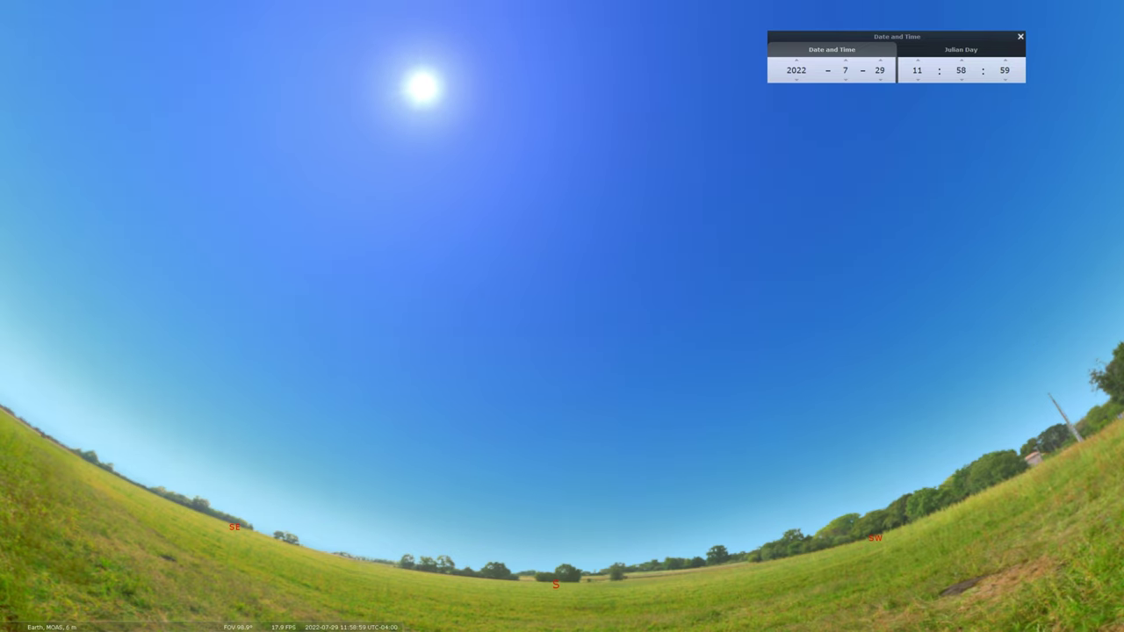
key(equal)
key(equal)
key(equal)
key(equal)
key(equal)
key(equal)
key(equal)
key(equal)
key(equal)
key(equal)
key(equal)
key(equal)
key(equal)
key(equal)
key(equal)
key(equal)
key(equal)
key(equal)
key(equal)
key(equal)
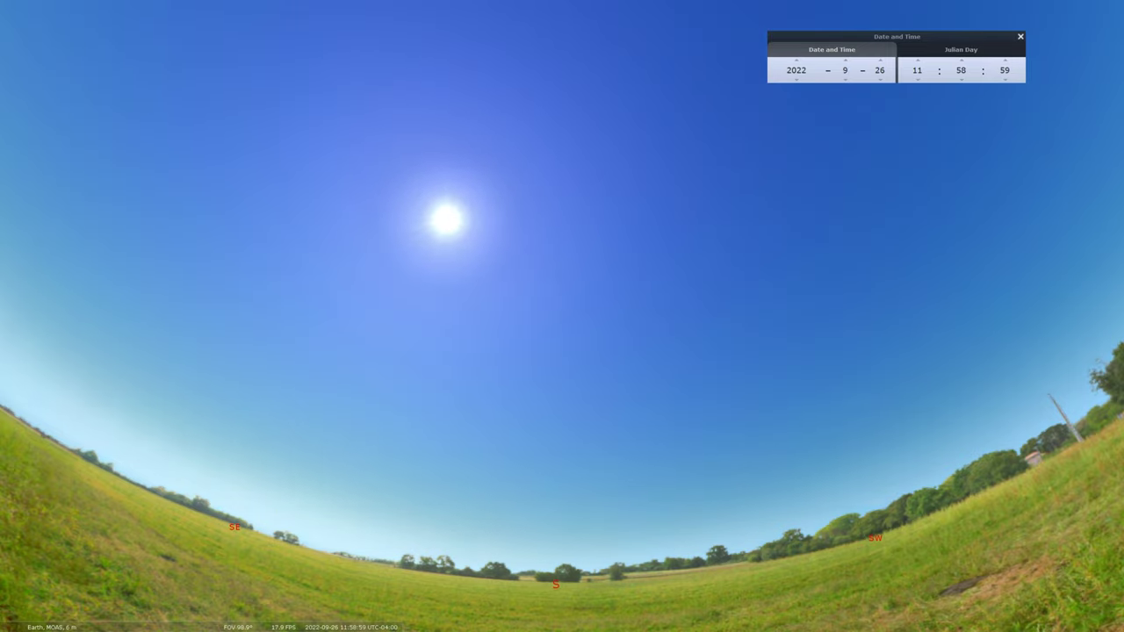
key(equal)
key(equal)
key(equal)
key(equal)
key(equal)
key(equal)
key(equal)
key(equal)
key(equal)
key(equal)
key(equal)
key(equal)
key(equal)
key(equal)
key(equal)
key(equal)
key(equal)
key(equal)
key(equal)
key(equal)
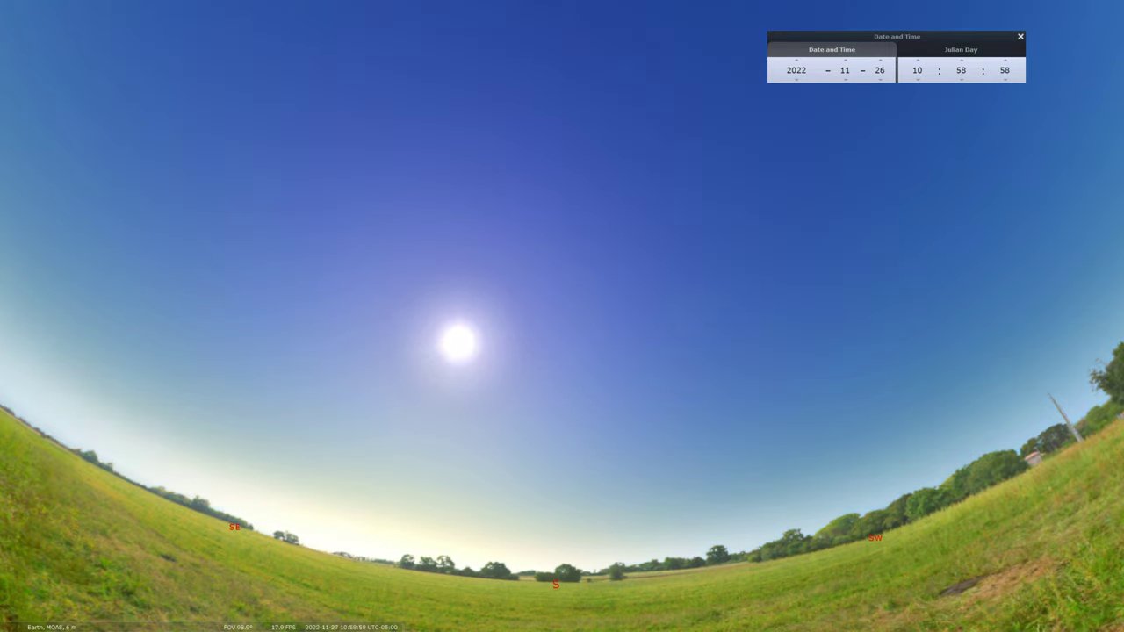
key(equal)
key(equal)
key(equal)
key(equal)
key(equal)
key(equal)
key(equal)
key(equal)
key(equal)
key(equal)
key(equal)
key(equal)
key(equal)
key(equal)
key(equal)
key(equal)
key(equal)
key(equal)
key(equal)
key(equal)
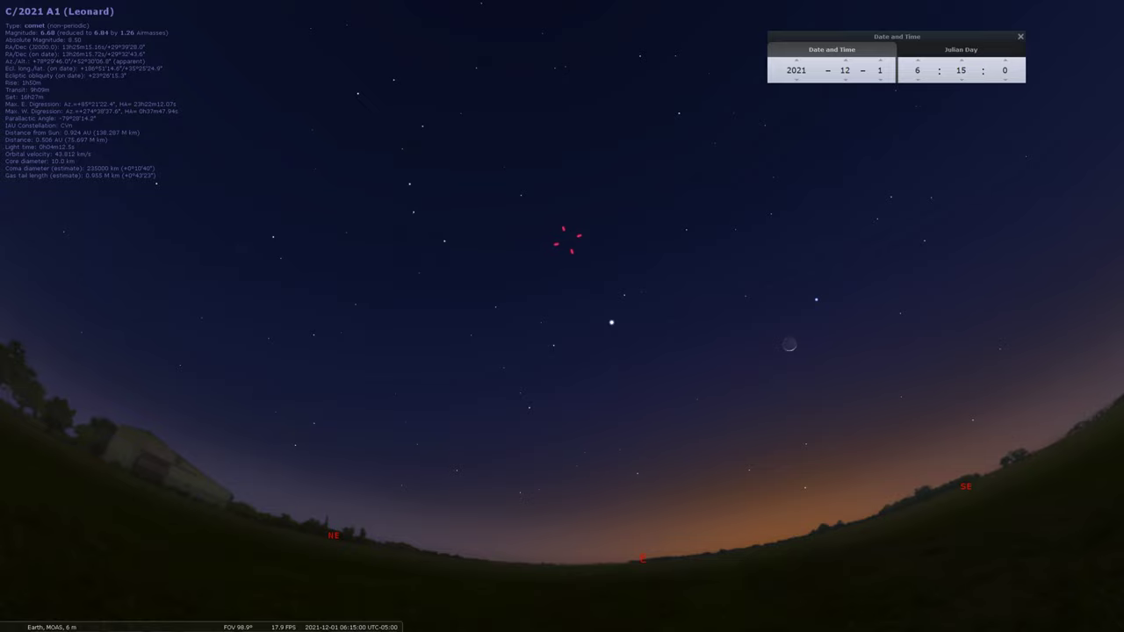
Step: Advance the date day by day to 10 December 2021, following Comet Leonard toward the eastern horizon
key(equal)
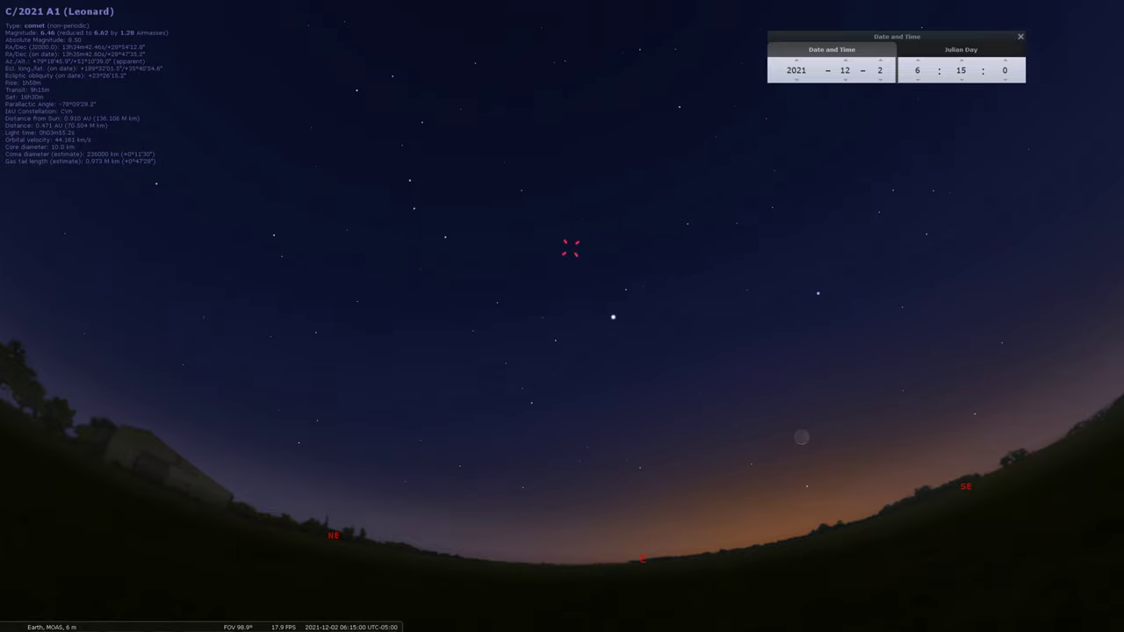
key(equal)
key(equal)
key(equal)
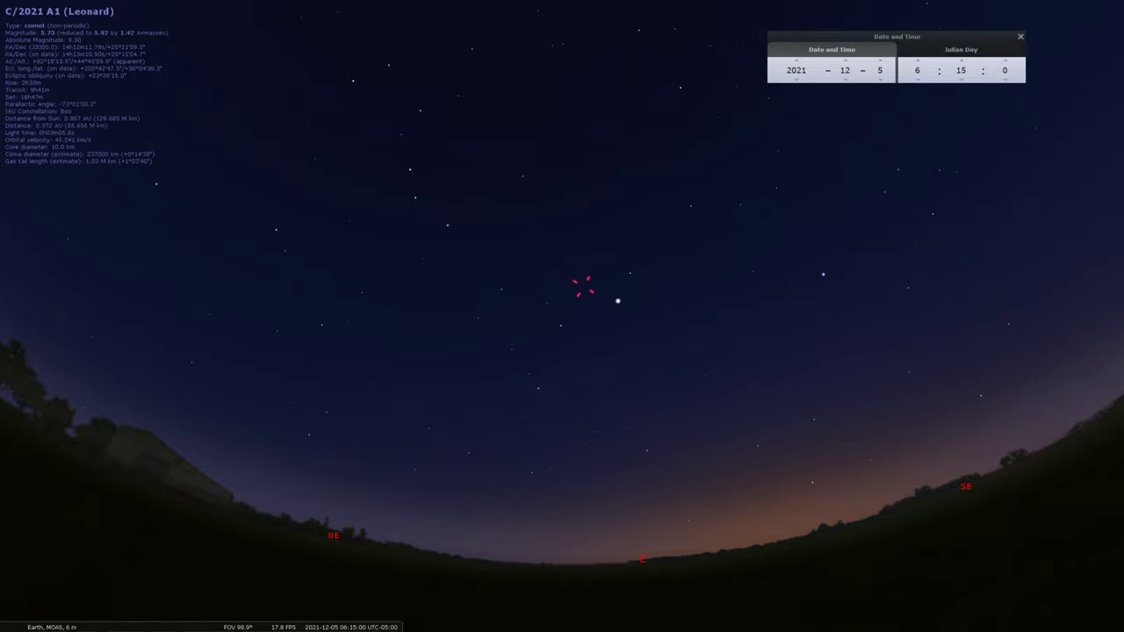
key(equal)
key(equal)
key(equal)
key(equal)
key(equal)
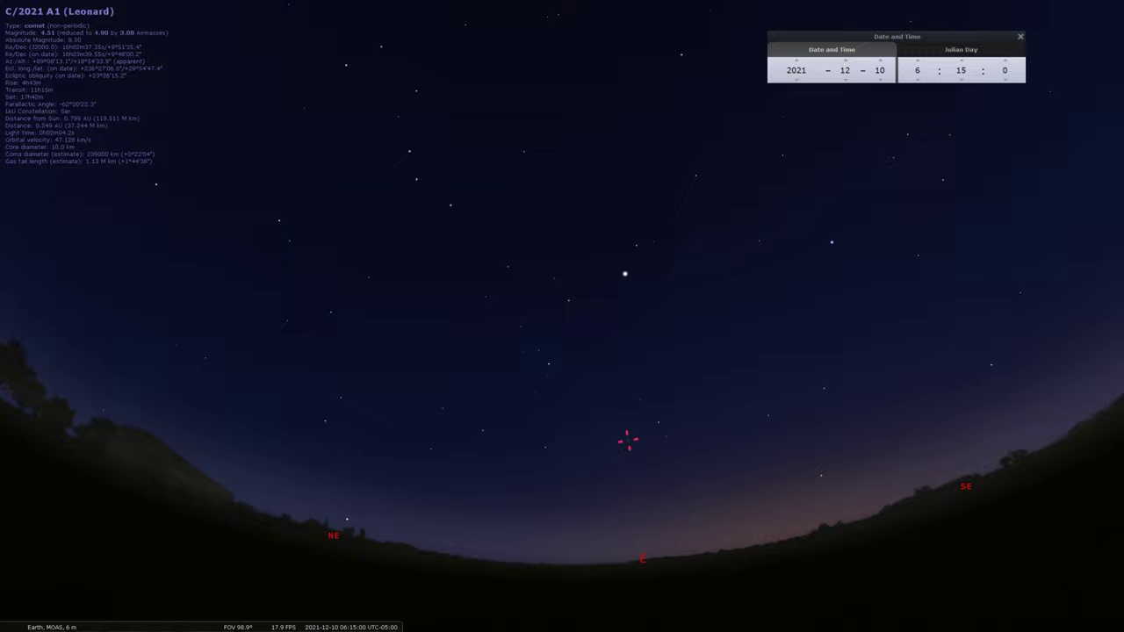
key(equal)
key(equal)
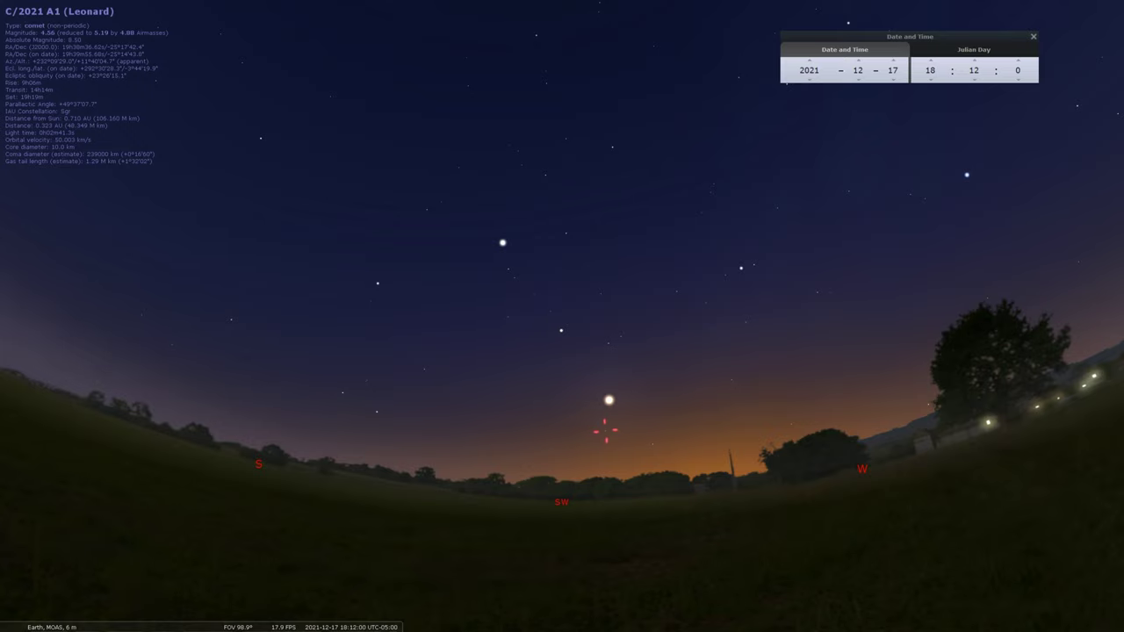
Step: Advance to 18 December 2021 at 18:12 and tilt the view down to the southwest horizon
key(equal)
key(Down)
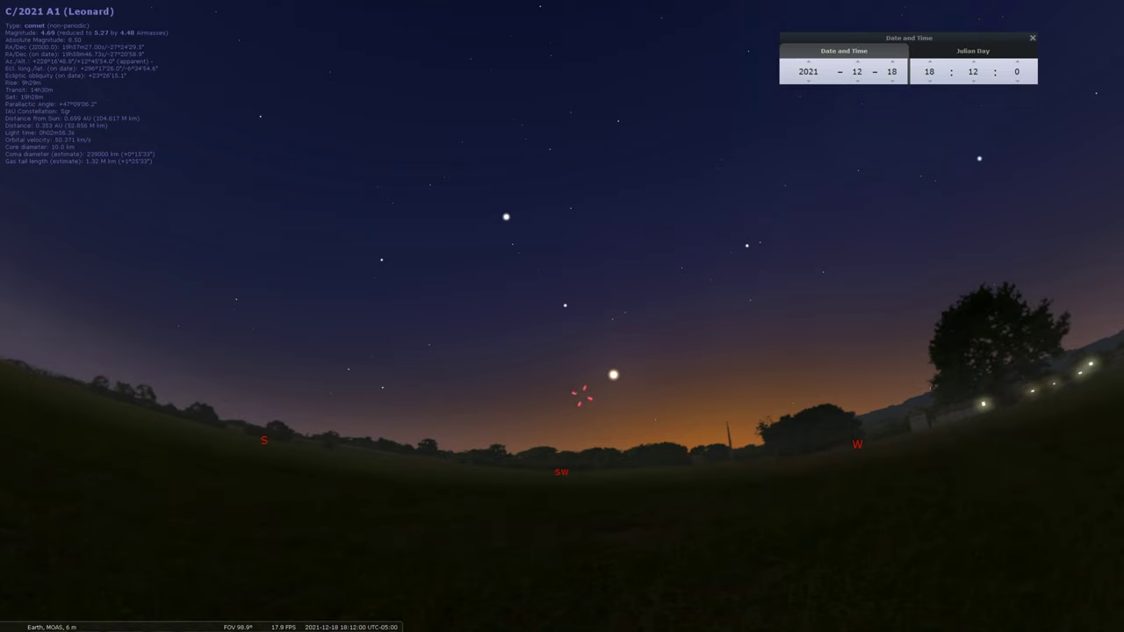
Step: Set the observer to a southern site on Venus and pan the sky toward Comet Leonard
click(11, 415)
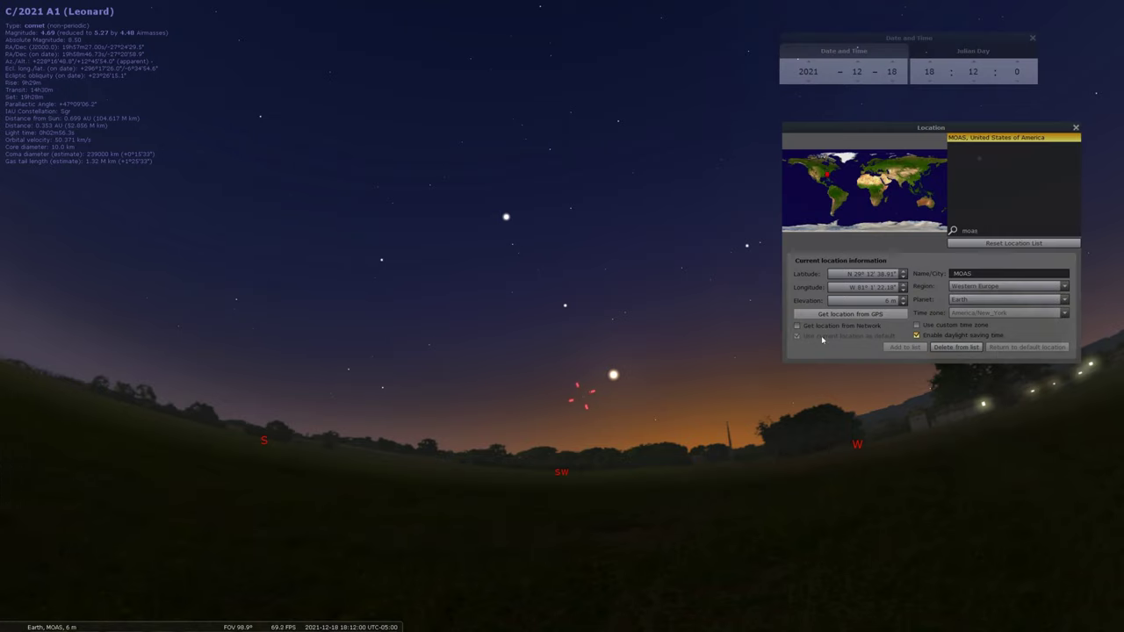
click(1065, 300)
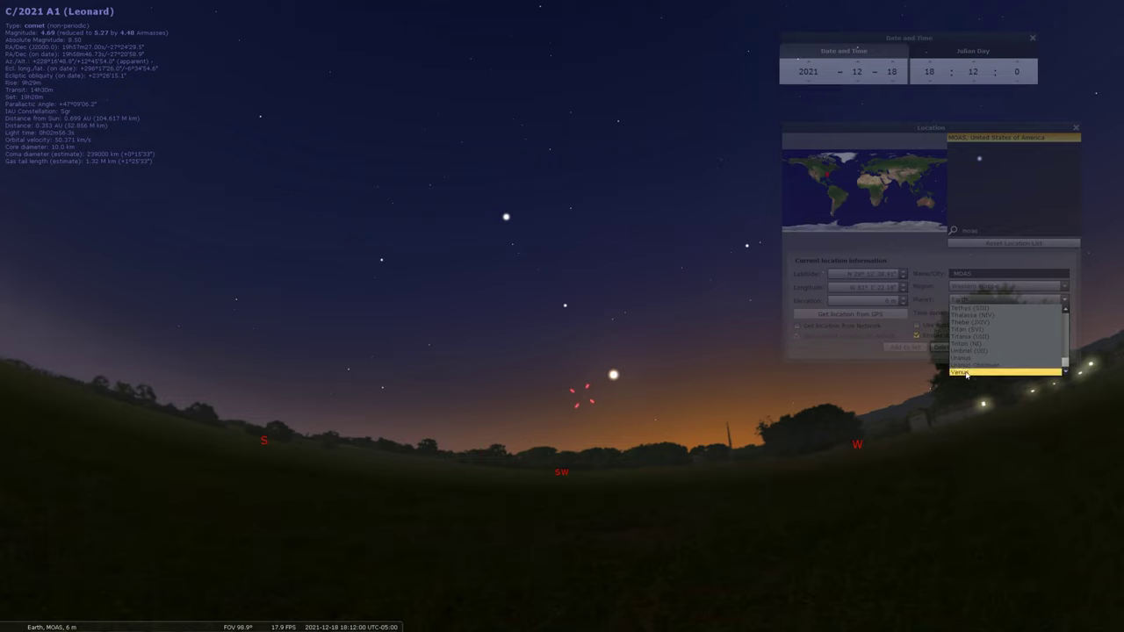
click(965, 375)
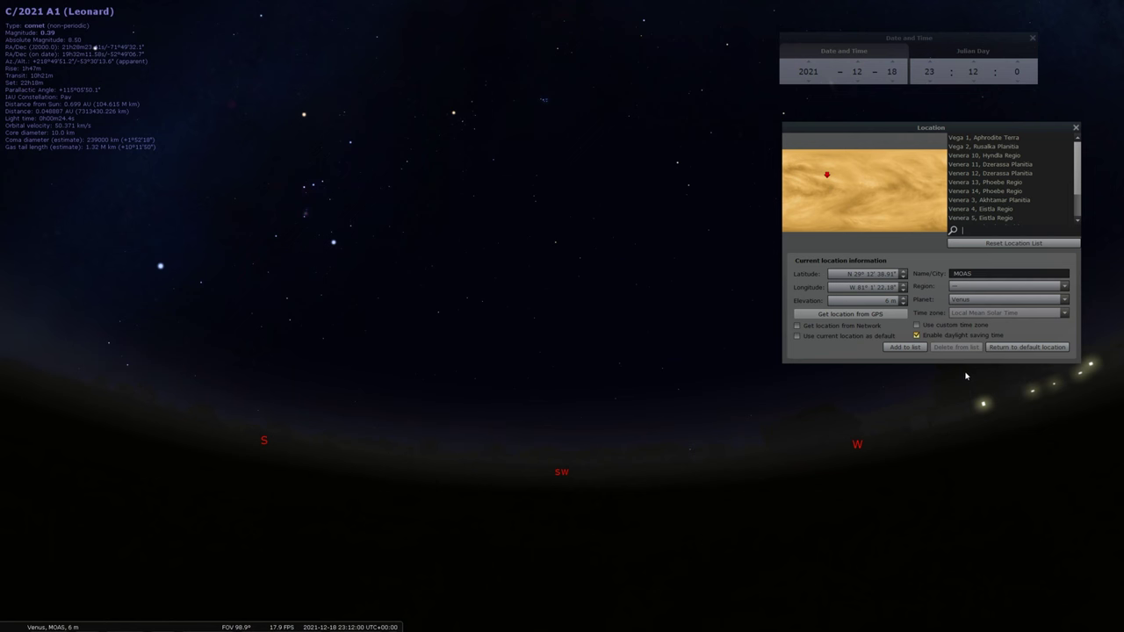
click(817, 219)
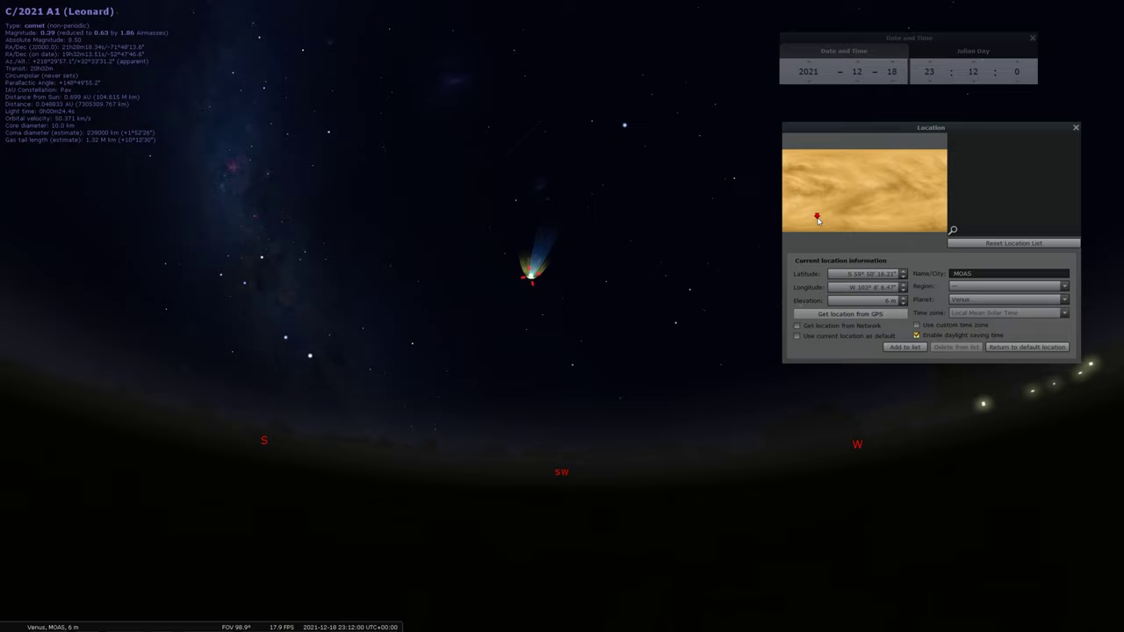
click(1075, 128)
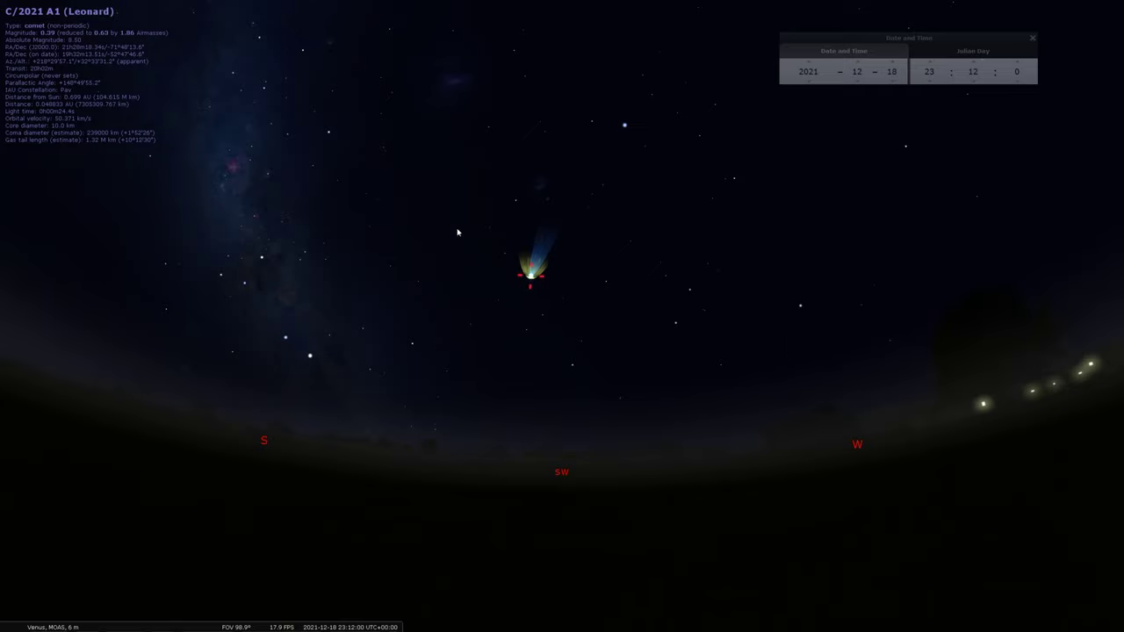
drag(681, 355, 720, 392)
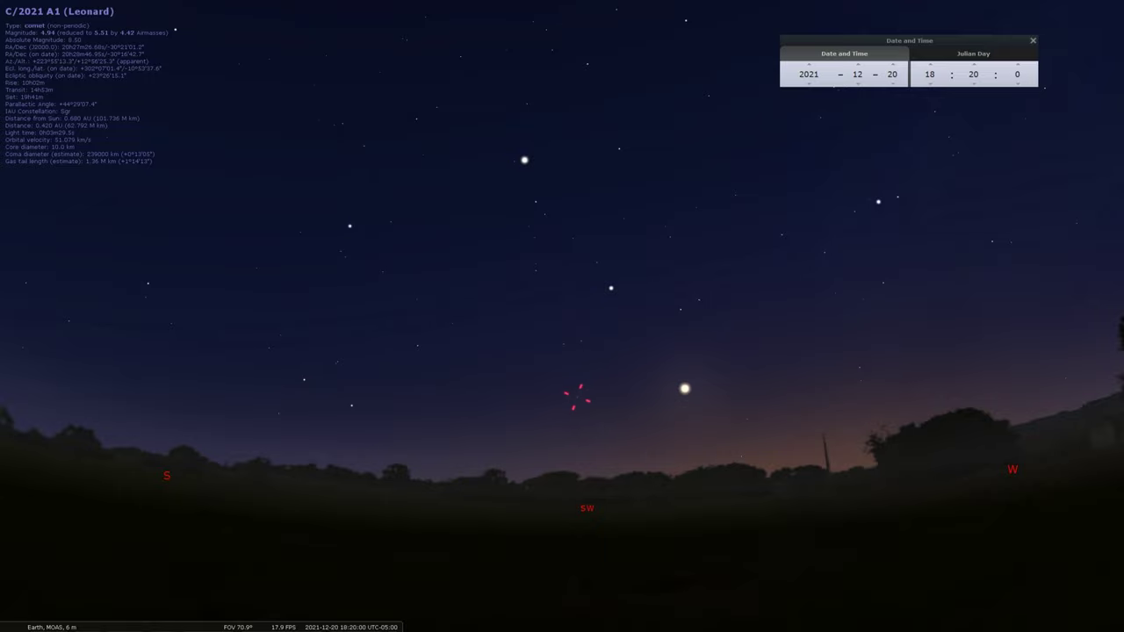
Step: Advance Comet Leonard's evening view one day at a time to 23 December 2021 at 18:20
key(equal)
key(equal)
key(equal)
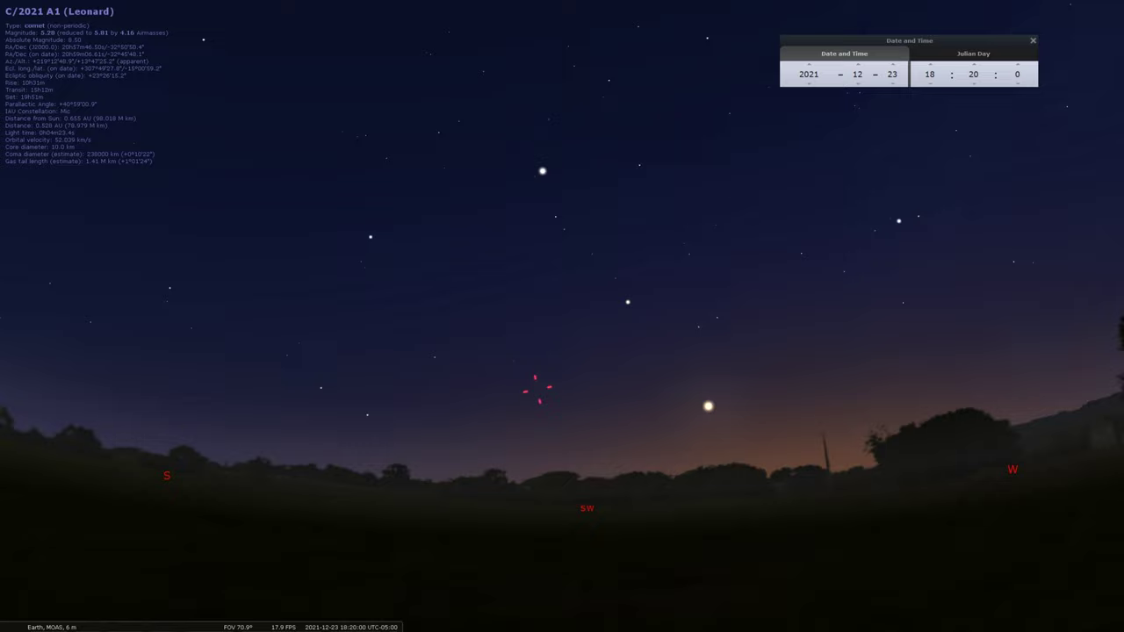
key(equal)
key(equal)
key(equal)
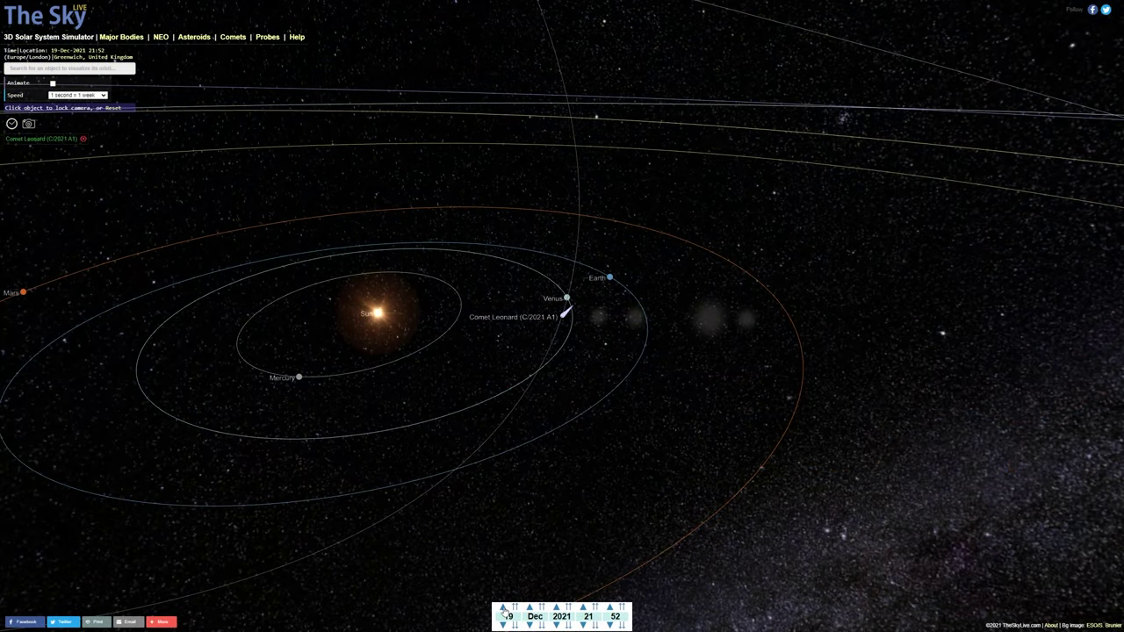
Step: Step the orbit date from 19 December 2021 to 3 January 2022, tracking Comet Leonard past Venus
click(502, 609)
click(503, 609)
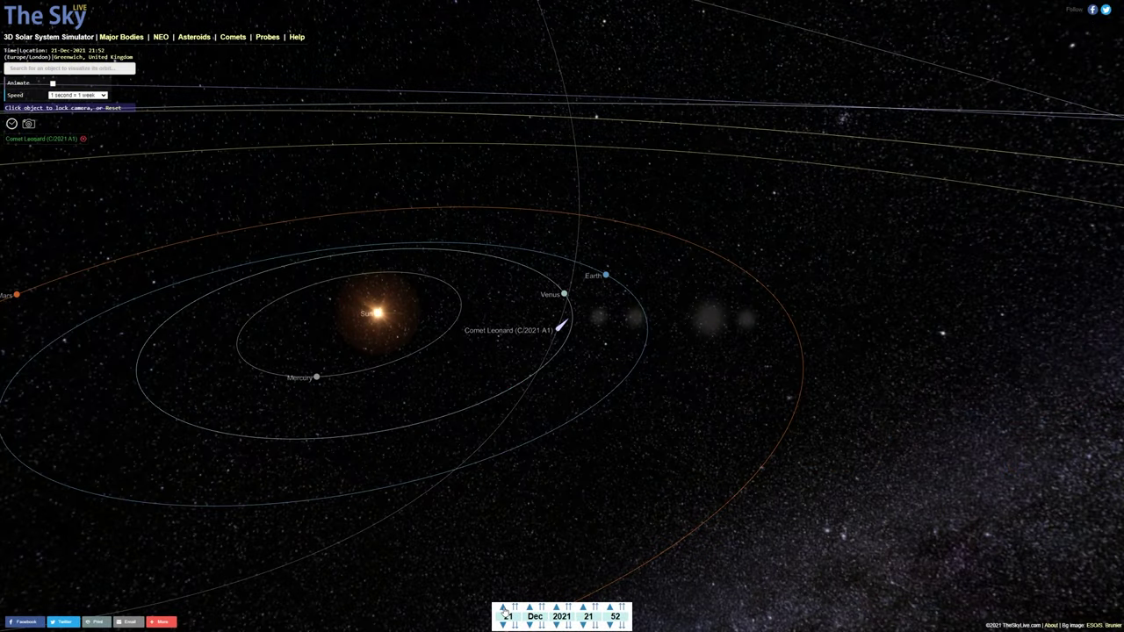
click(503, 609)
click(503, 609)
click(503, 609)
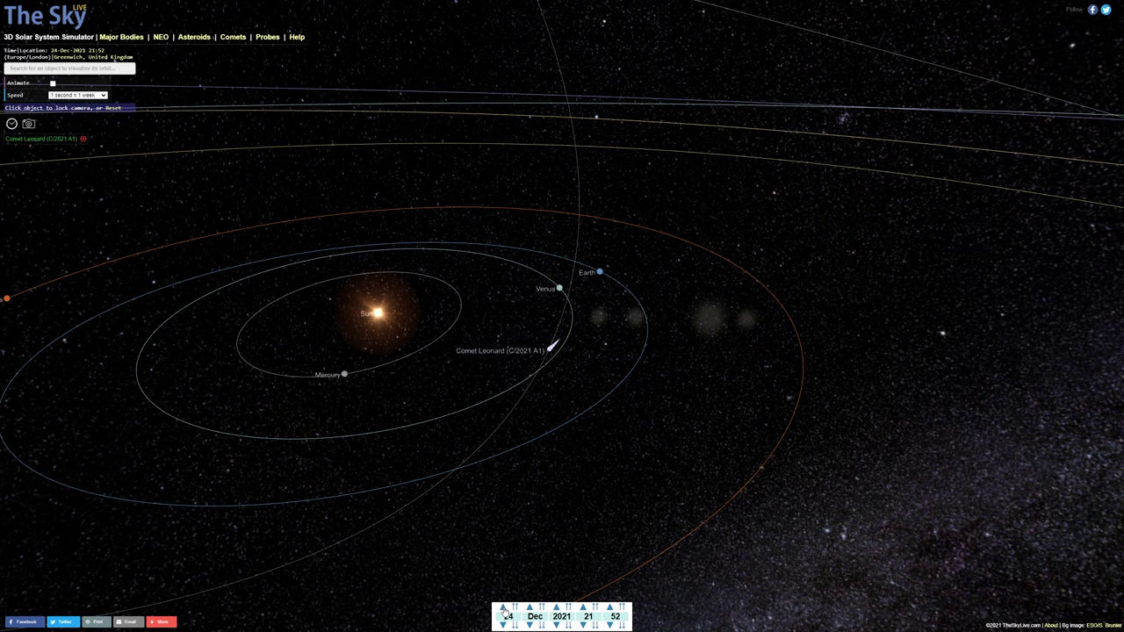
click(503, 609)
click(503, 609)
click(503, 610)
click(503, 609)
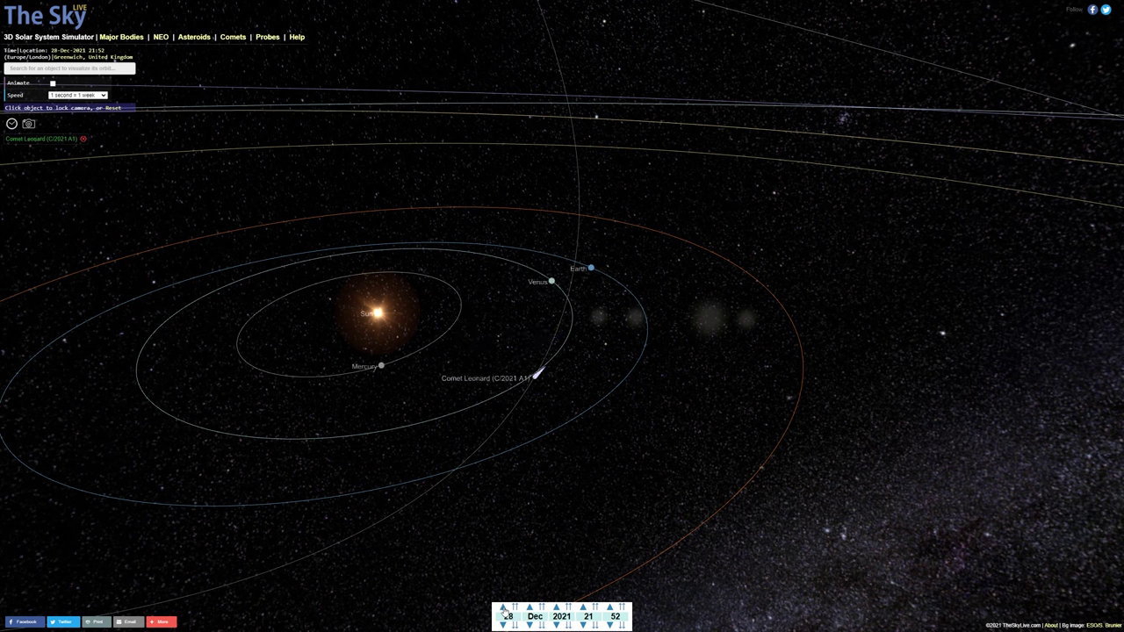
click(503, 610)
click(503, 609)
click(503, 610)
click(503, 609)
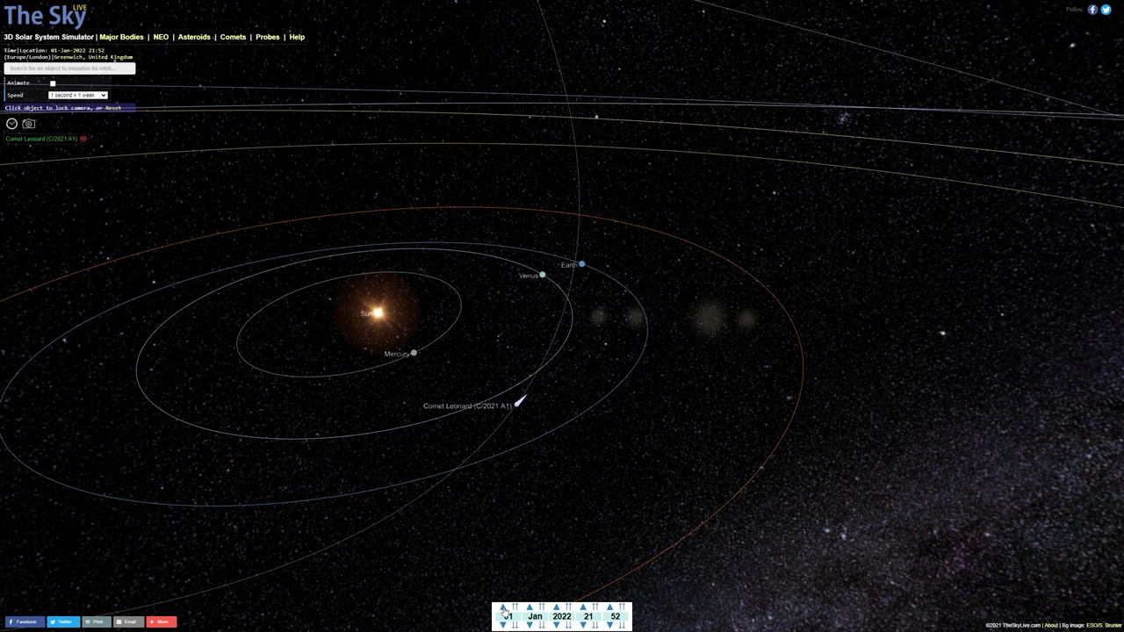
click(503, 609)
click(503, 610)
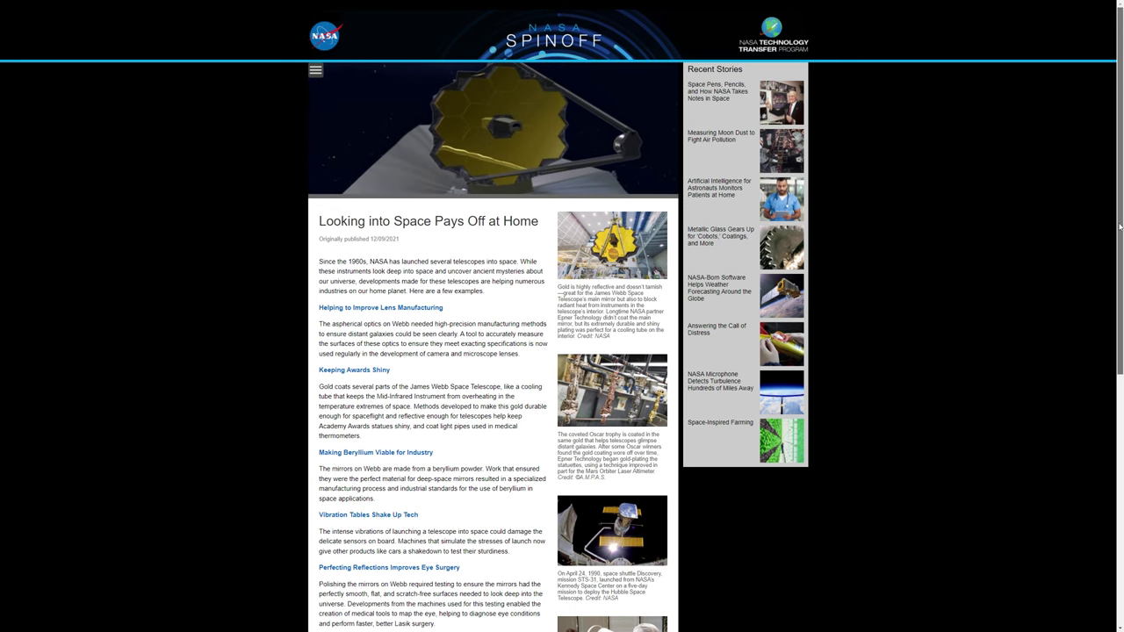
Step: Scroll the Spinoff article down to the sections on rugged current sensors and hospital scheduling
drag(1120, 227, 1117, 289)
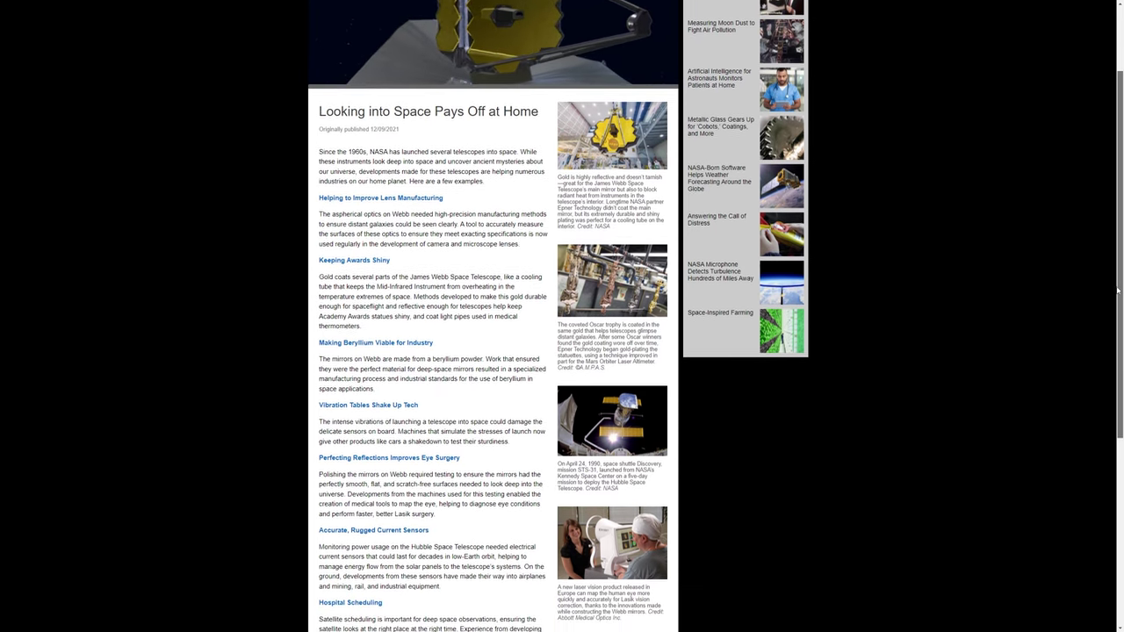